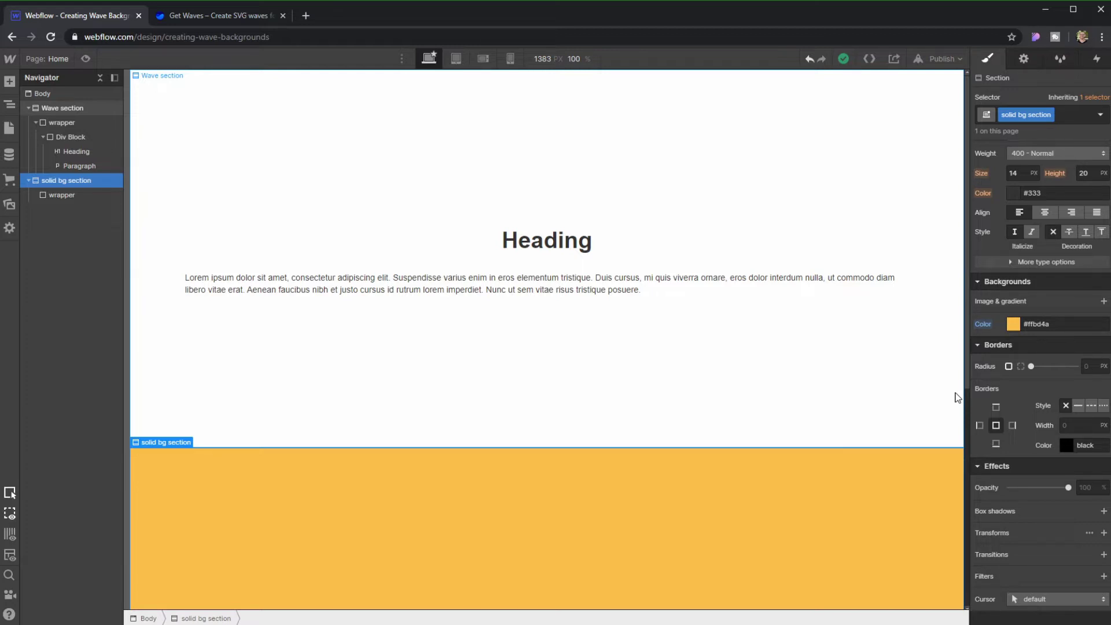
# - Switch from the Webflow designer to the Figma design with the orange rectangle
pyautogui.hotkey('alt', 'Tab')
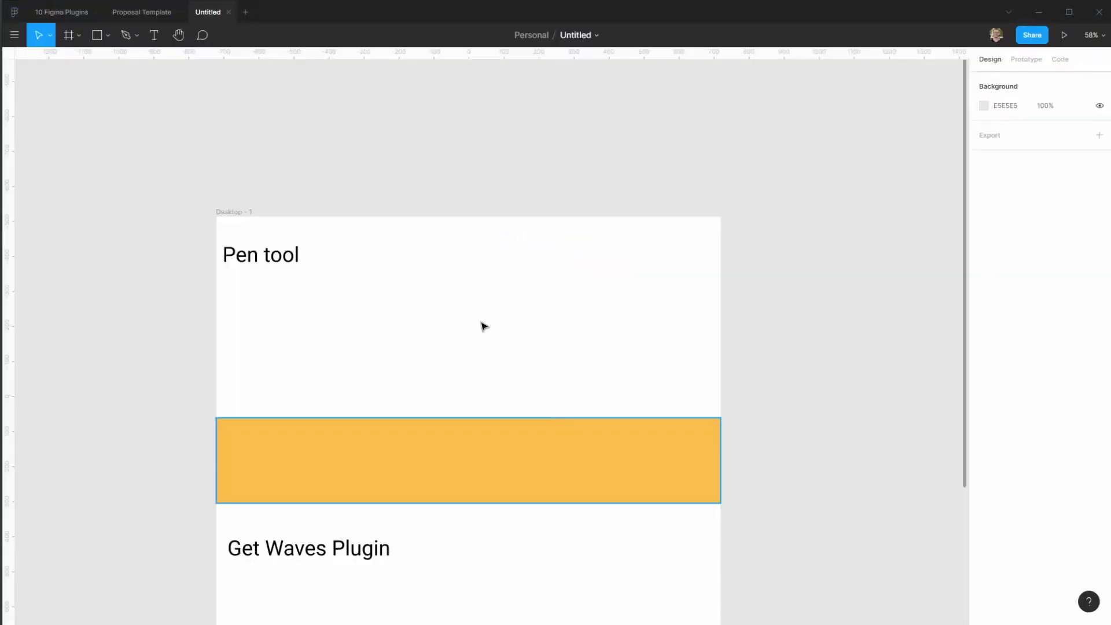
pyautogui.moveTo(484, 307); pyautogui.dragTo(553, 255)
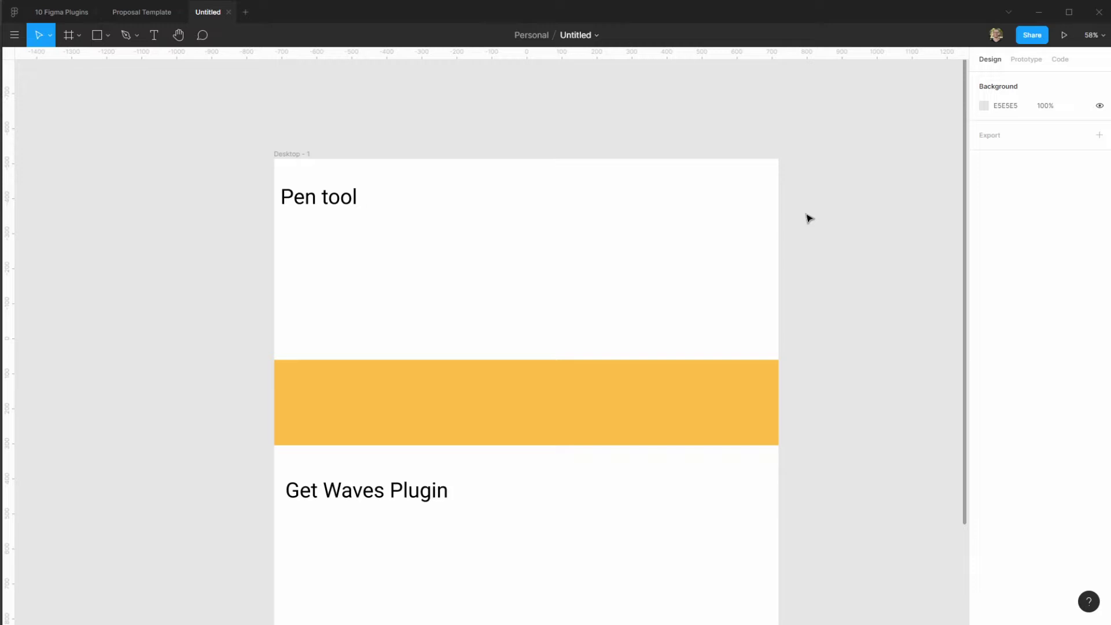
pyautogui.moveTo(658, 168)
pyautogui.mouseDown()
pyautogui.moveTo(677, 149)
pyautogui.moveTo(671, 182)
pyautogui.mouseUp()
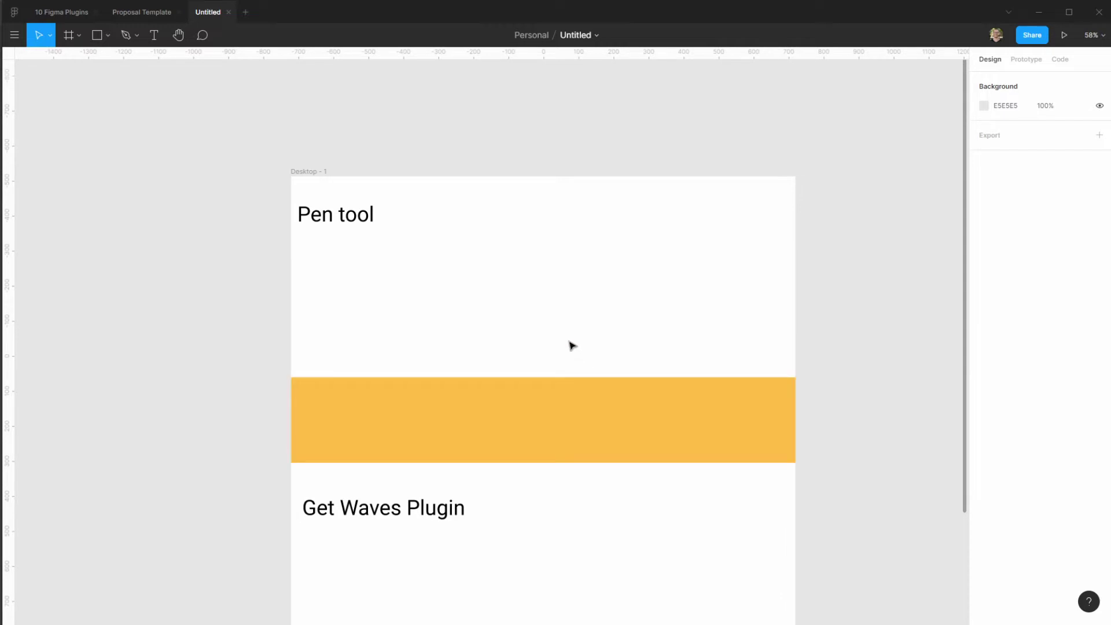
pyautogui.doubleClick(548, 402)
# - Pull the rectangle's top-edge midpoint up with mirrored curve handles into a gentle hump
pyautogui.click(544, 378)
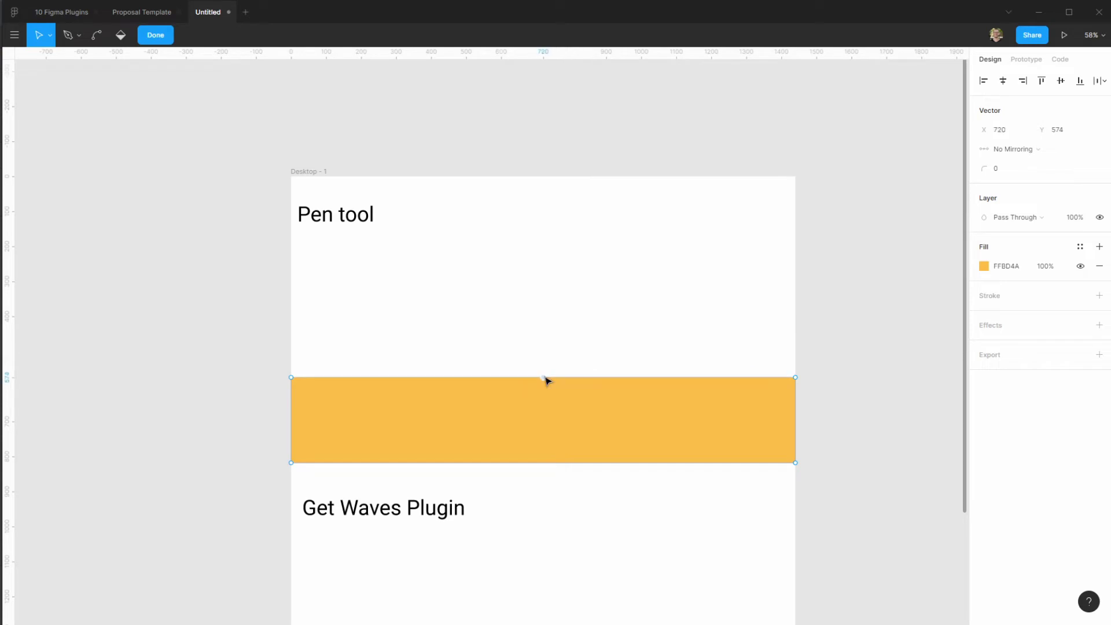
pyautogui.click(546, 355)
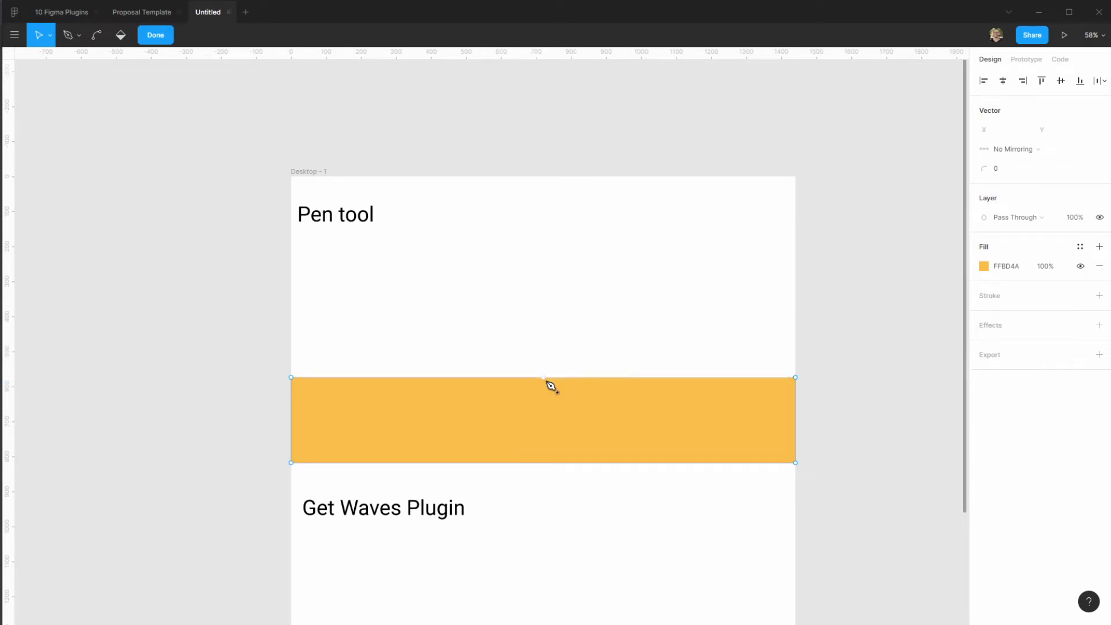
pyautogui.click(544, 379)
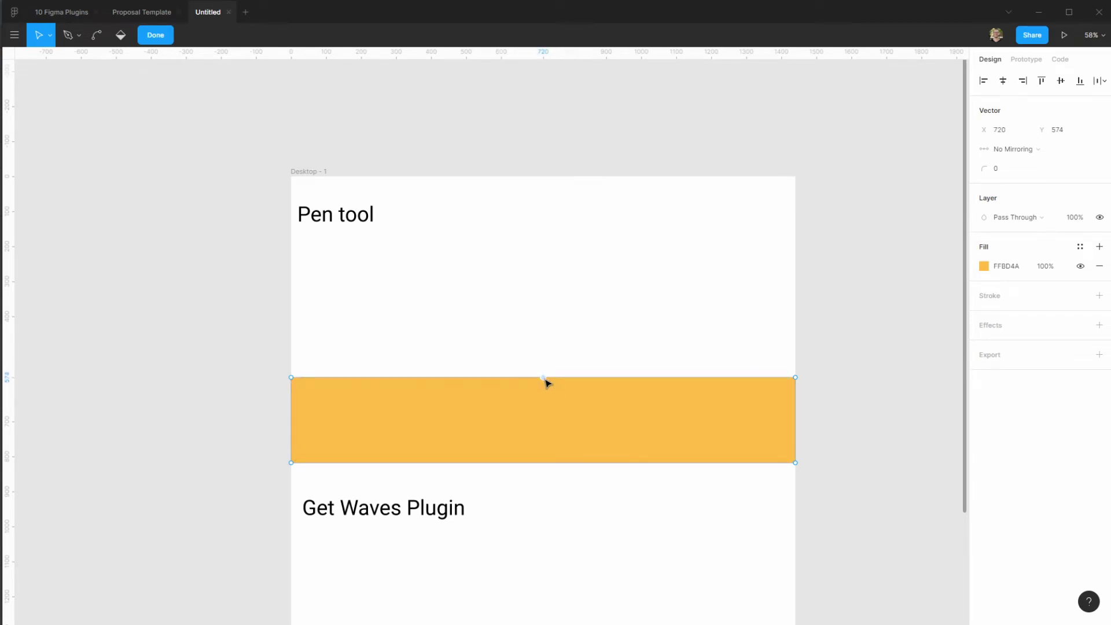
pyautogui.keyDown('ctrl'); pyautogui.click(544, 378); pyautogui.keyUp('ctrl')
pyautogui.moveTo(545, 379); pyautogui.dragTo(543, 304)
pyautogui.moveTo(441, 303)
pyautogui.mouseDown()
pyautogui.moveTo(487, 307)
pyautogui.moveTo(457, 318)
pyautogui.moveTo(439, 304)
pyautogui.mouseUp()
pyautogui.moveTo(546, 307); pyautogui.dragTo(478, 359)
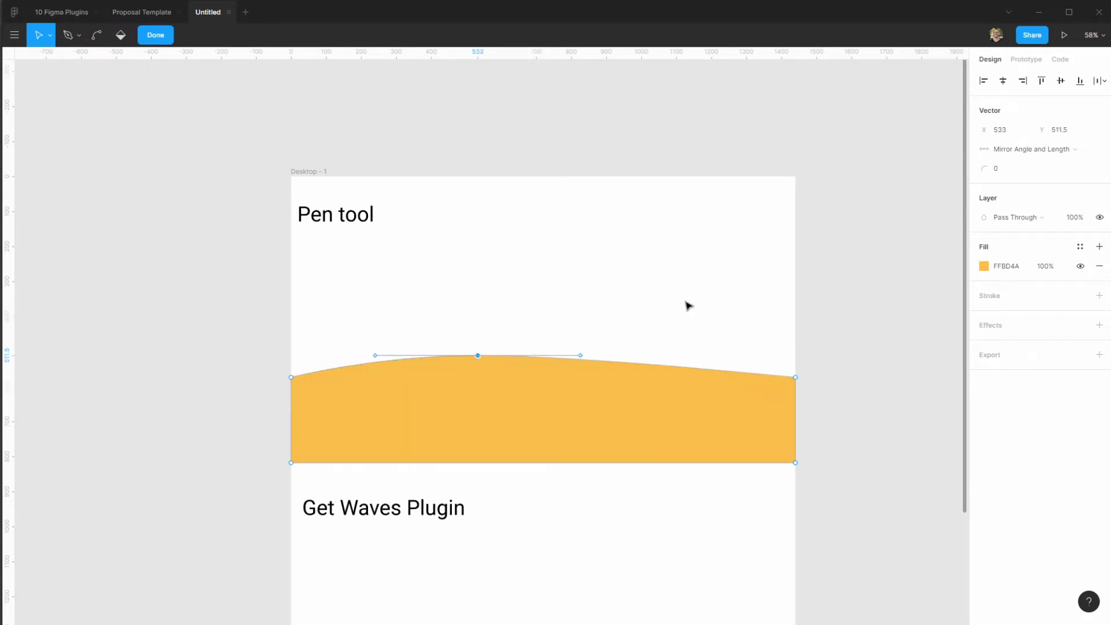
# - Finish vector editing and scroll the frame down to the Get Waves Plugin heading
pyautogui.click(641, 276)
pyautogui.press('Escape')
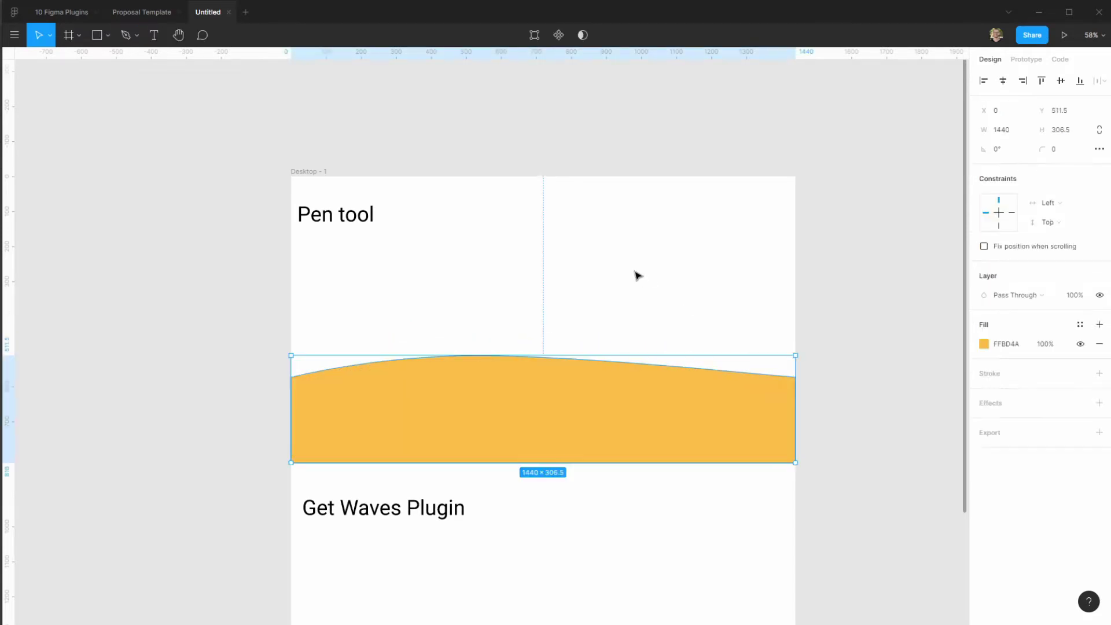
pyautogui.moveTo(789, 297); pyautogui.dragTo(741, 171)
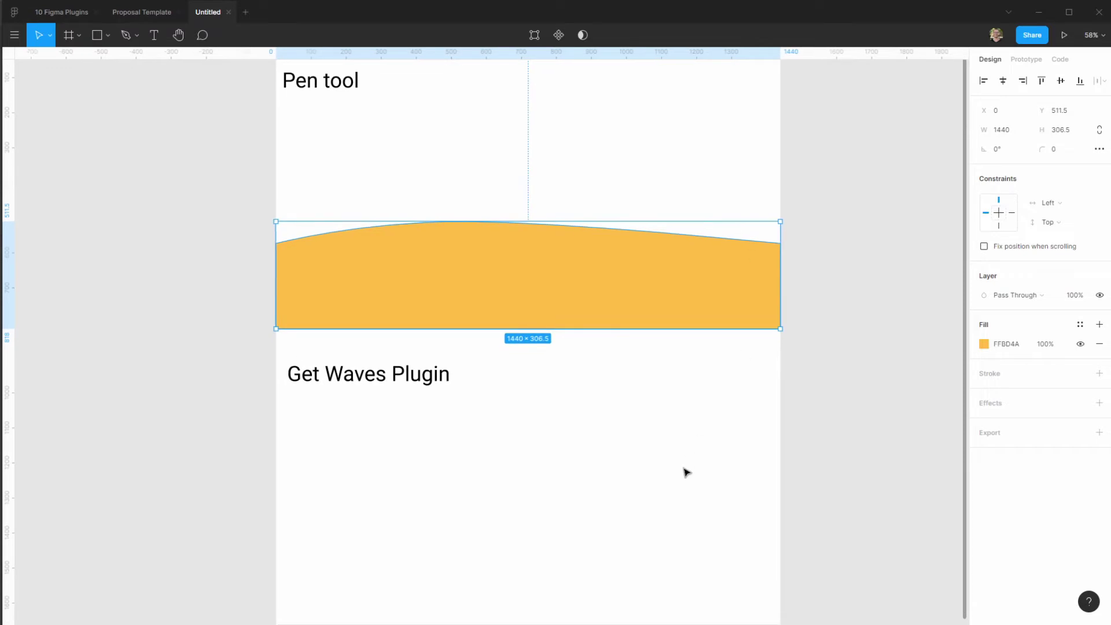
pyautogui.moveTo(682, 430); pyautogui.dragTo(668, 402)
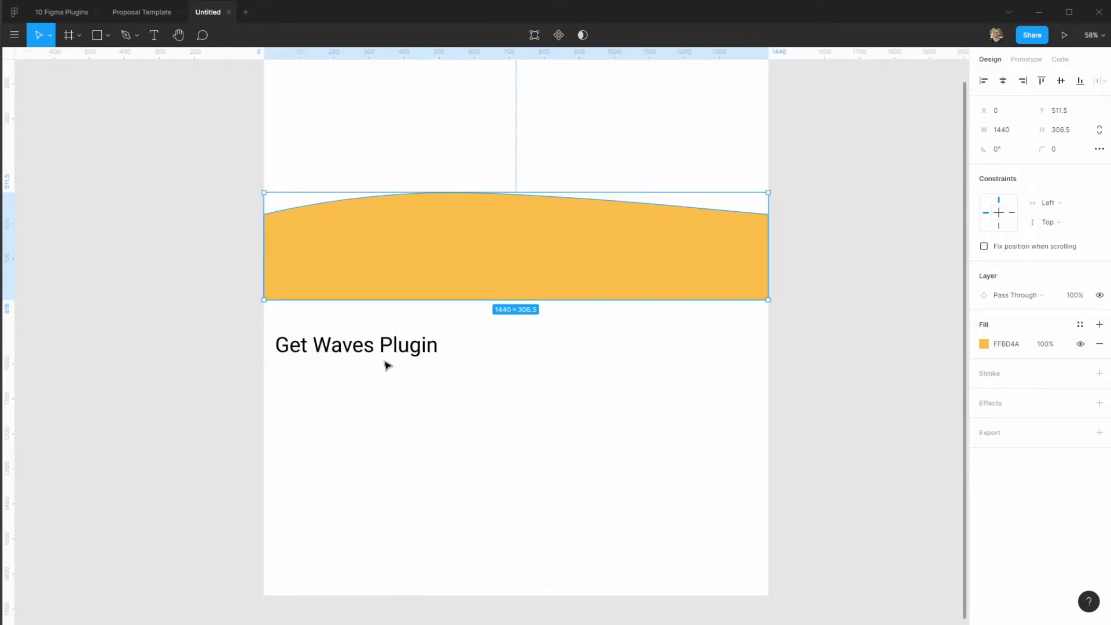
pyautogui.click(14, 36)
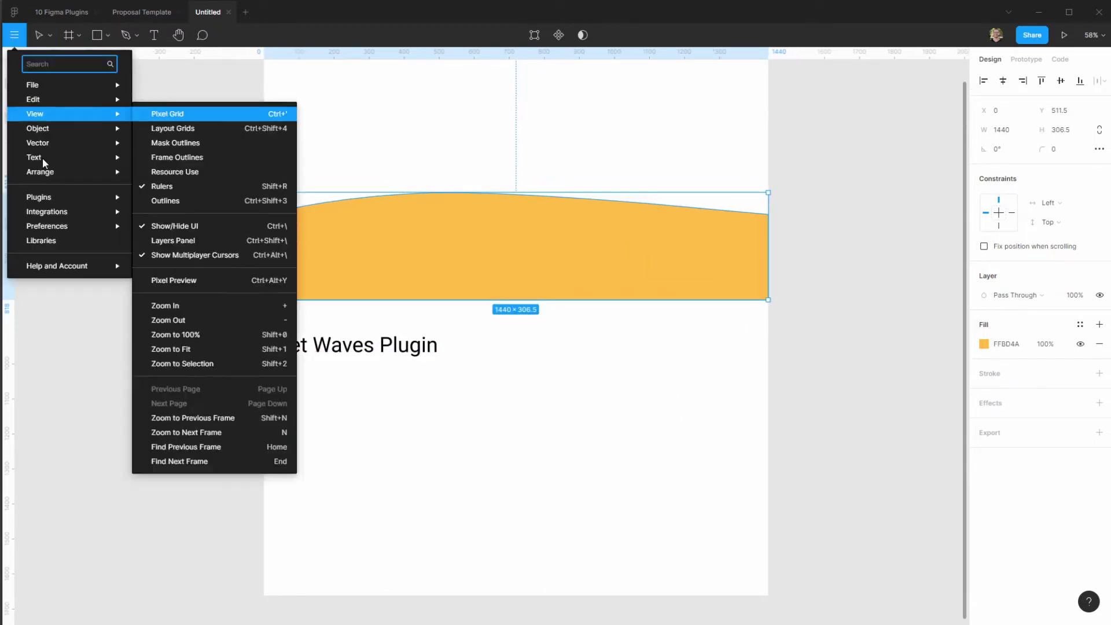
# - Launch the Get Waves plugin from the Plugins menu
pyautogui.moveTo(53, 202)
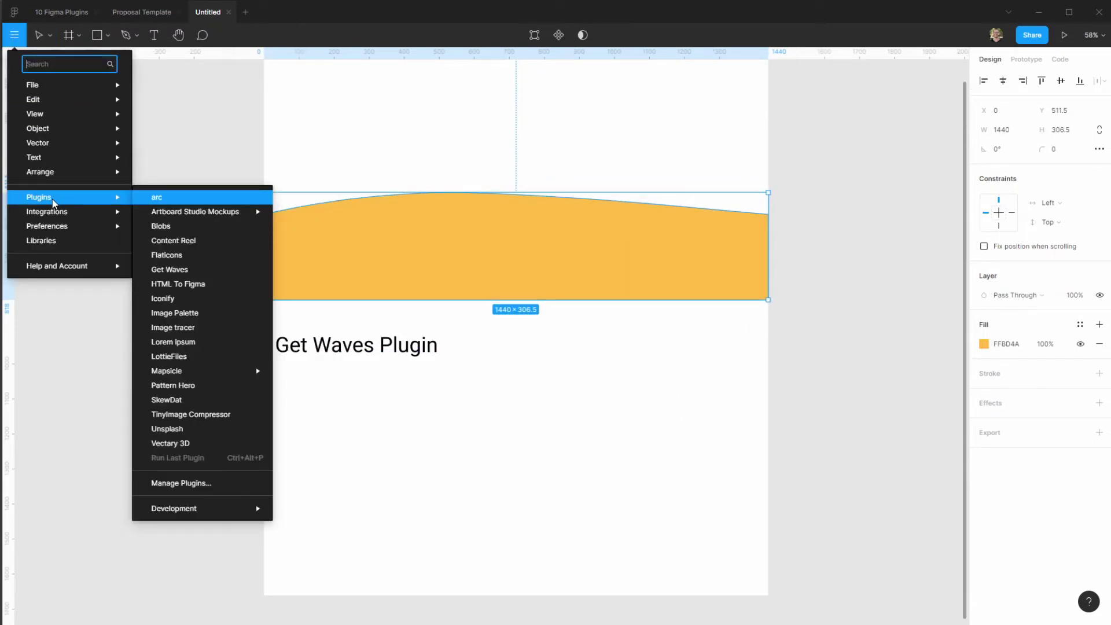
pyautogui.click(202, 268)
pyautogui.scroll(-4, 254, 254)
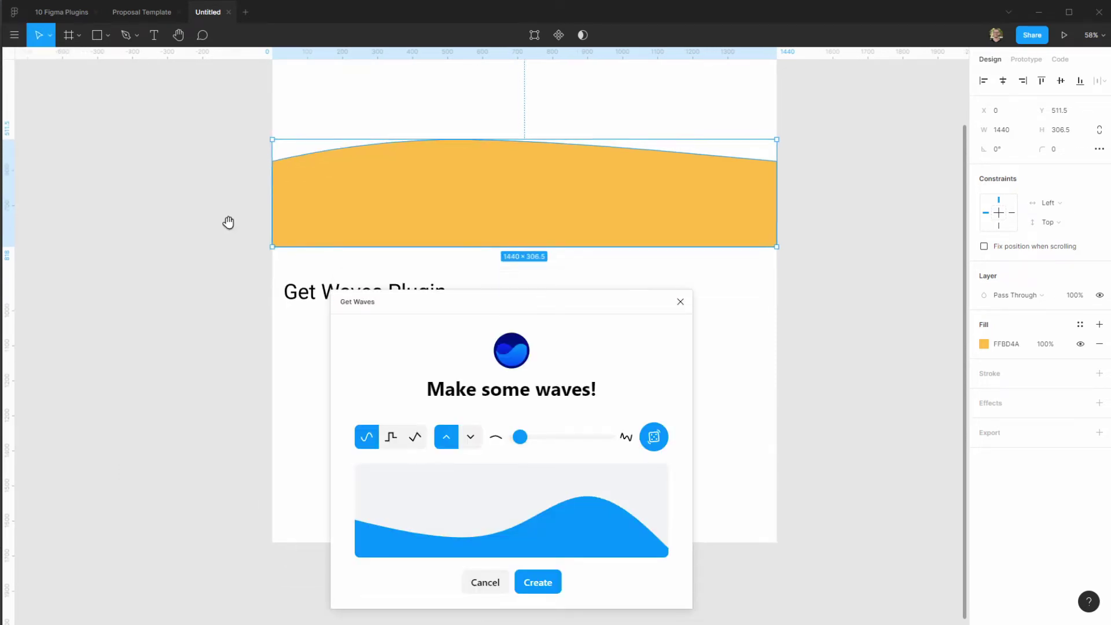
pyautogui.moveTo(521, 300); pyautogui.dragTo(719, 285)
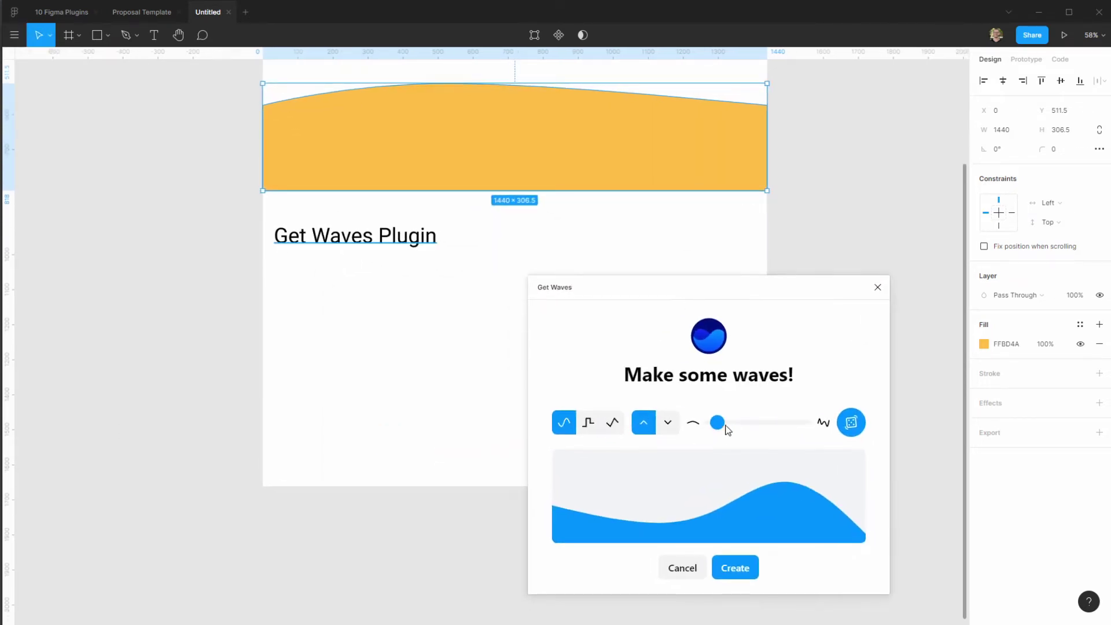
# - Settle the plugin on a smooth, upward-rising wave with low complexity
pyautogui.moveTo(718, 422); pyautogui.dragTo(739, 423)
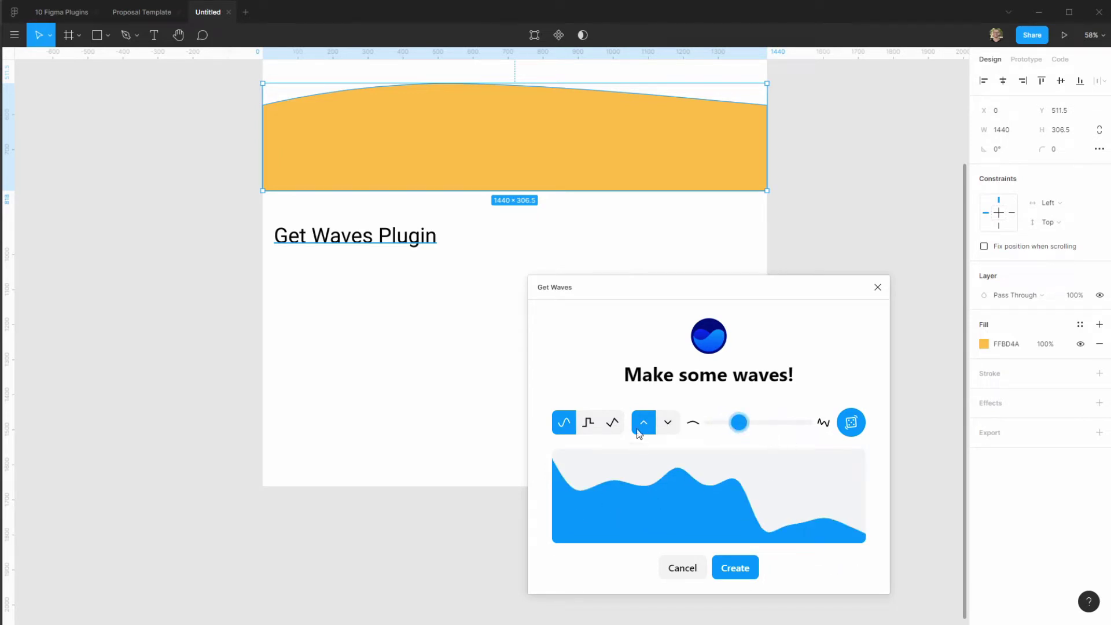
pyautogui.click(665, 427)
pyautogui.click(589, 423)
pyautogui.click(612, 425)
pyautogui.click(566, 427)
pyautogui.moveTo(738, 429); pyautogui.dragTo(720, 430)
pyautogui.click(644, 428)
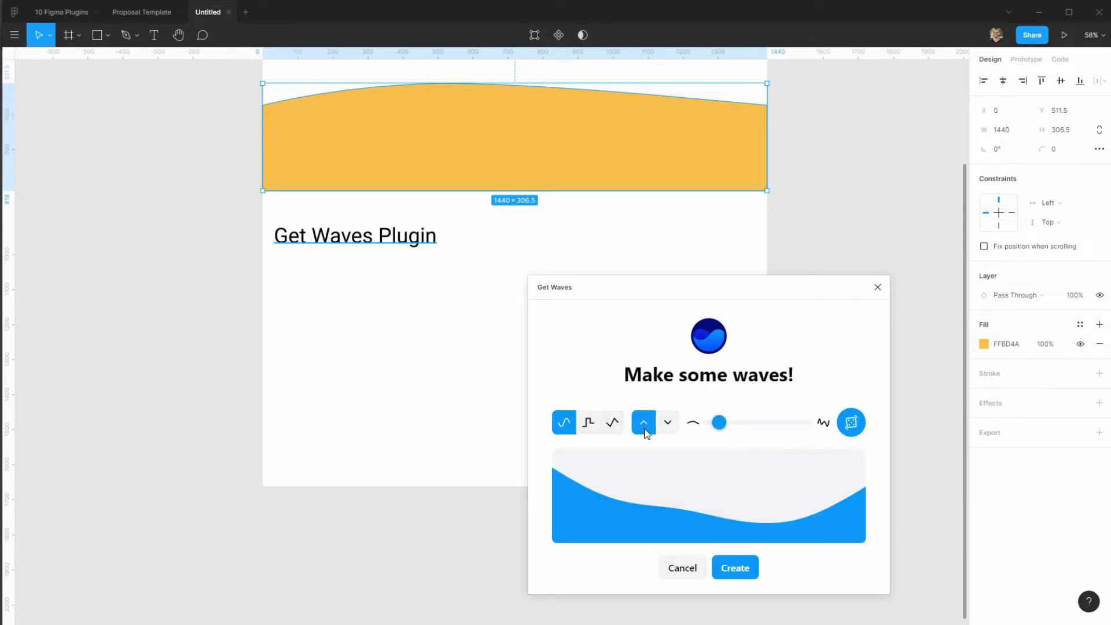
pyautogui.moveTo(717, 423); pyautogui.dragTo(732, 429)
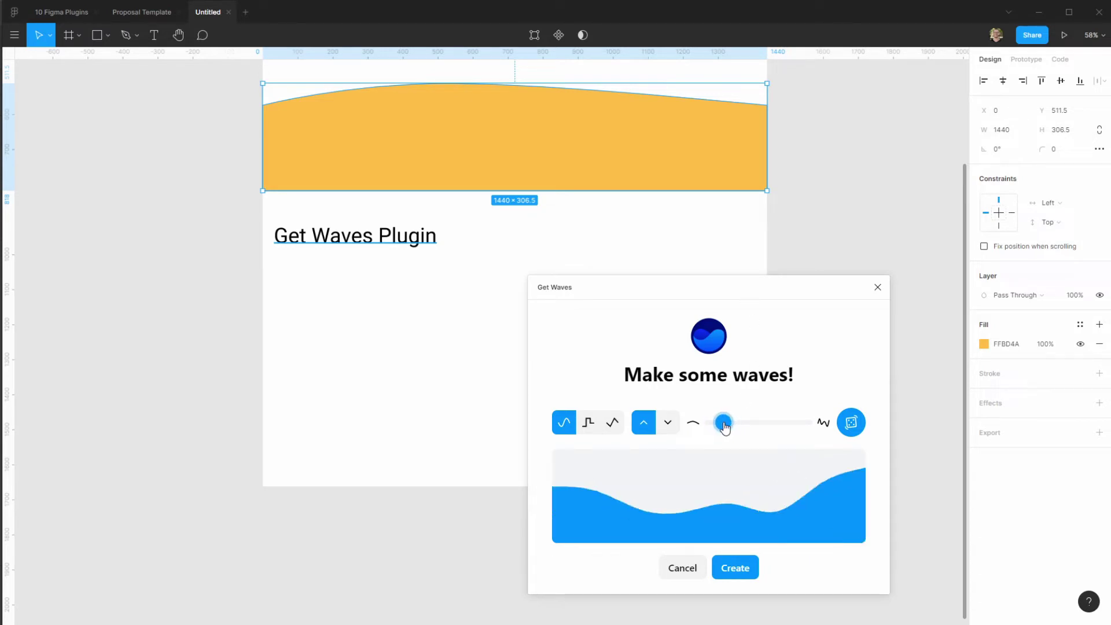
# - Create the wave, move it to the frame's bottom edge, and fill it orange FFBD4A
pyautogui.click(735, 567)
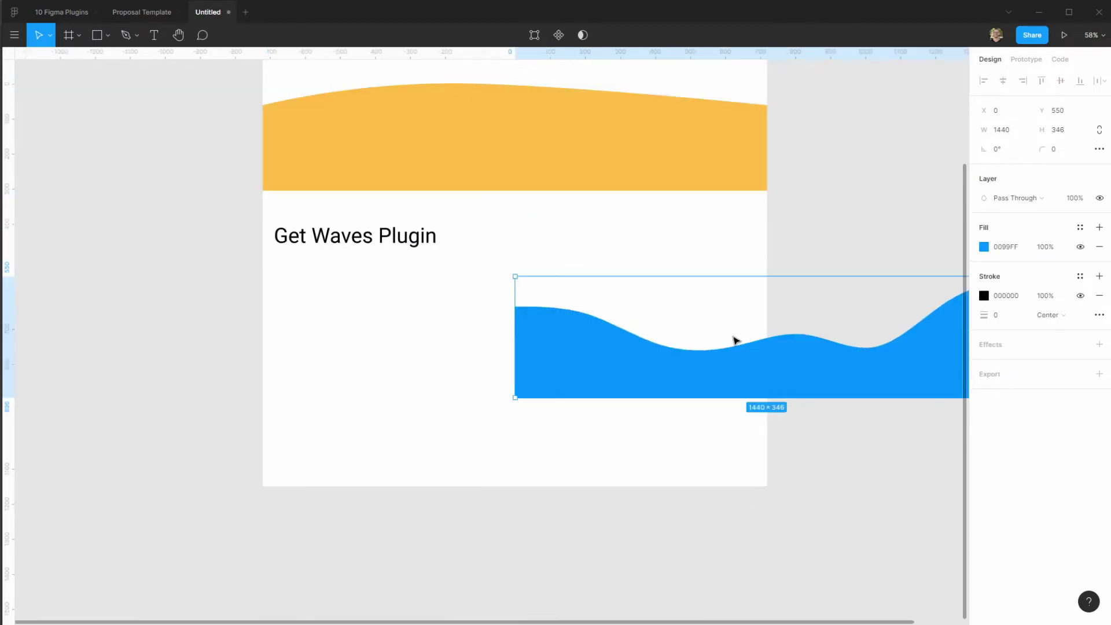
pyautogui.moveTo(680, 378); pyautogui.dragTo(450, 459)
pyautogui.click(1014, 255)
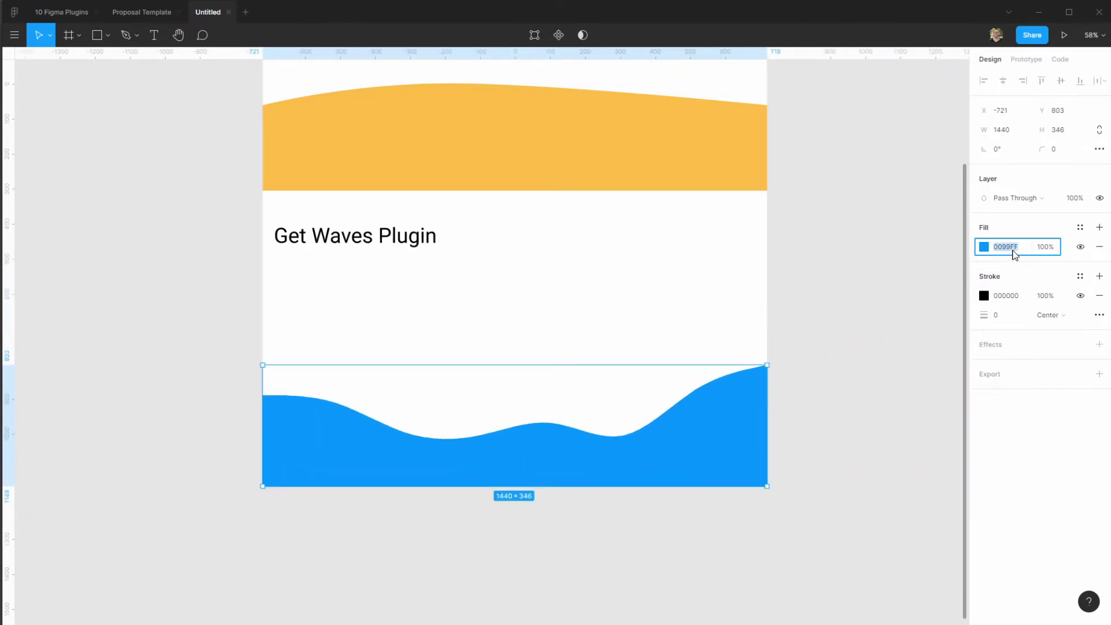
pyautogui.write('FFBD4A')
pyautogui.press('Return')
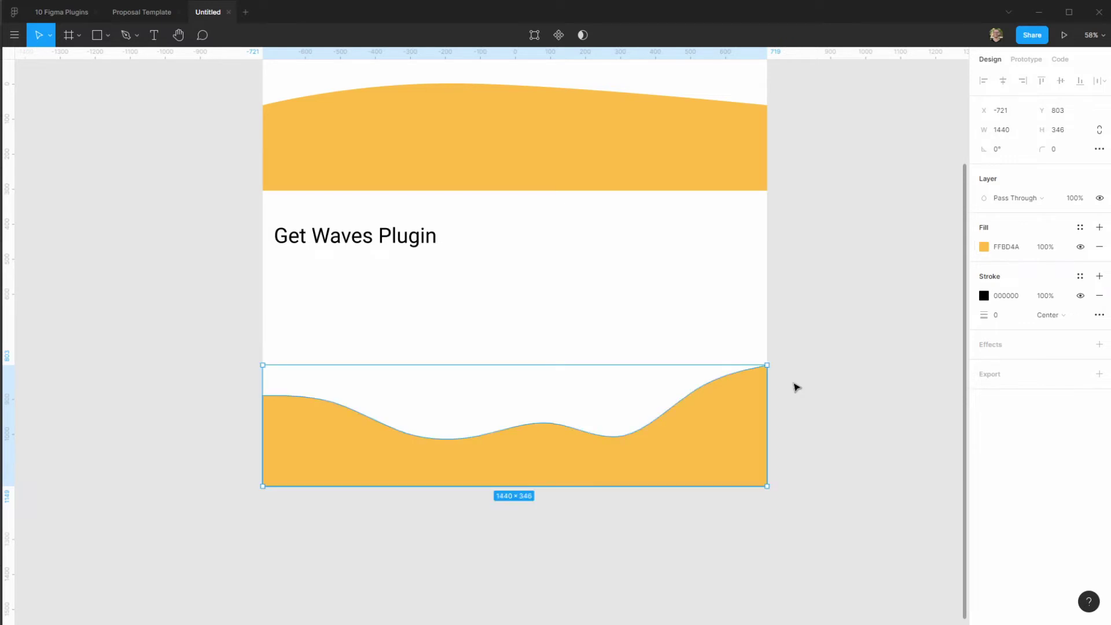
# - Raise the wave's middle point into a peak and finish point editing
pyautogui.doubleClick(676, 445)
pyautogui.moveTo(550, 429); pyautogui.dragTo(599, 403)
pyautogui.press('Escape')
pyautogui.press('Escape')
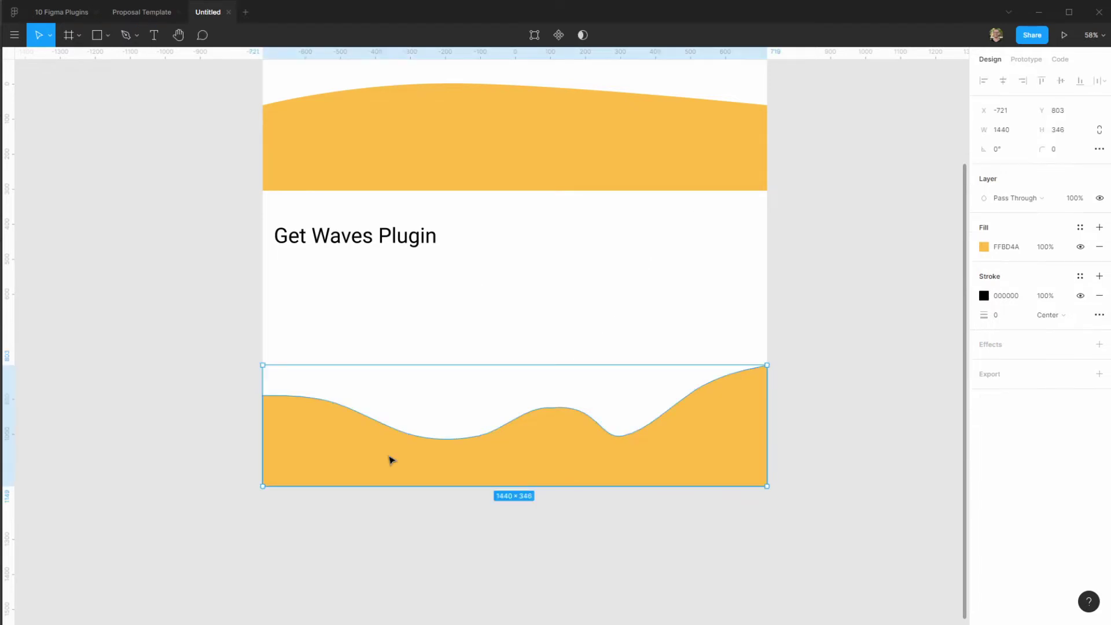
pyautogui.press('Escape')
pyautogui.moveTo(756, 280); pyautogui.dragTo(762, 377)
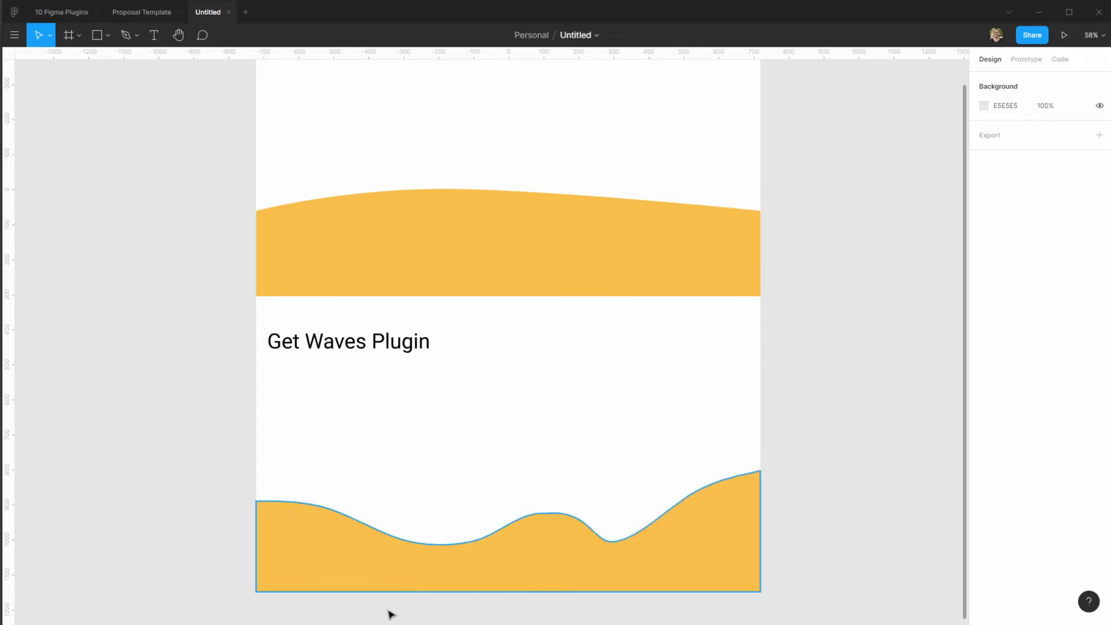
# - Switch to Chrome and bring up the getwaves.io tab
pyautogui.moveTo(400, 622)
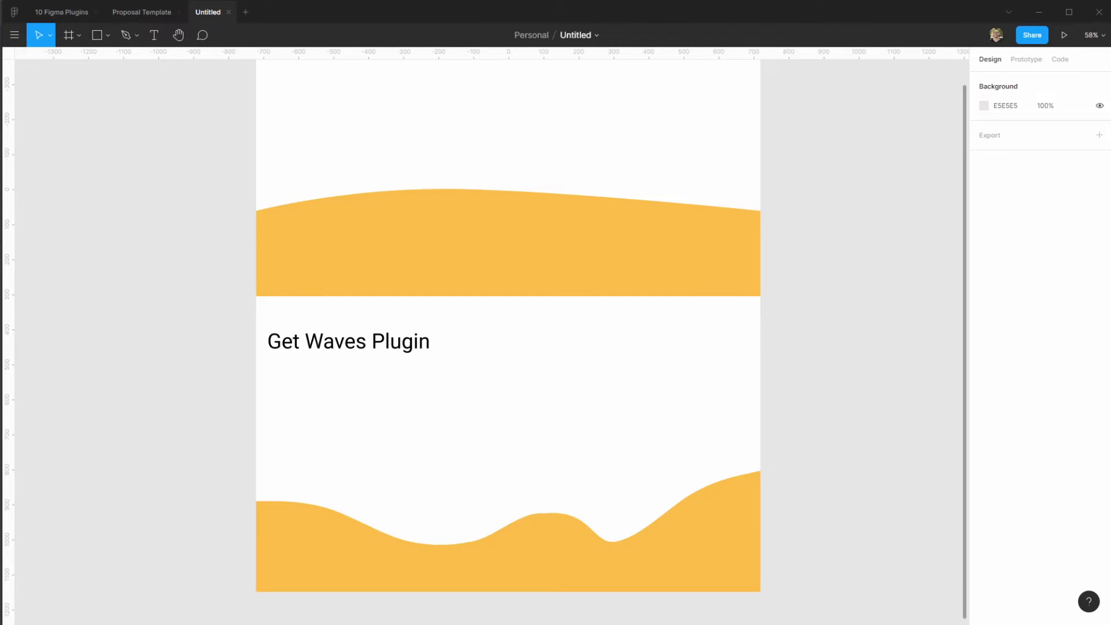
pyautogui.hotkey('alt', 'Tab')
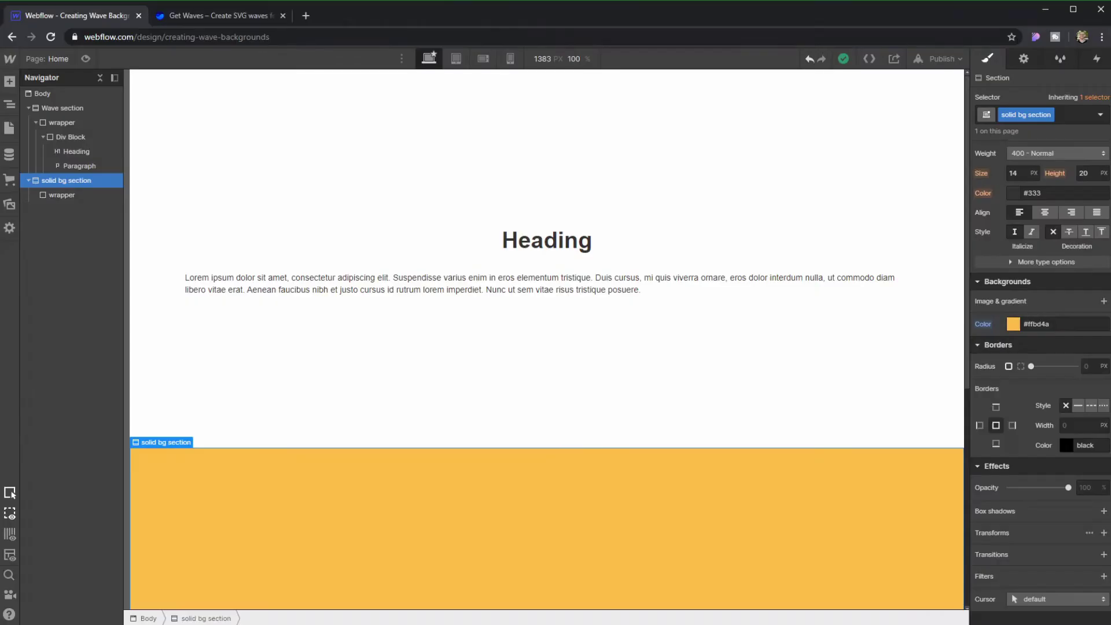
pyautogui.click(201, 17)
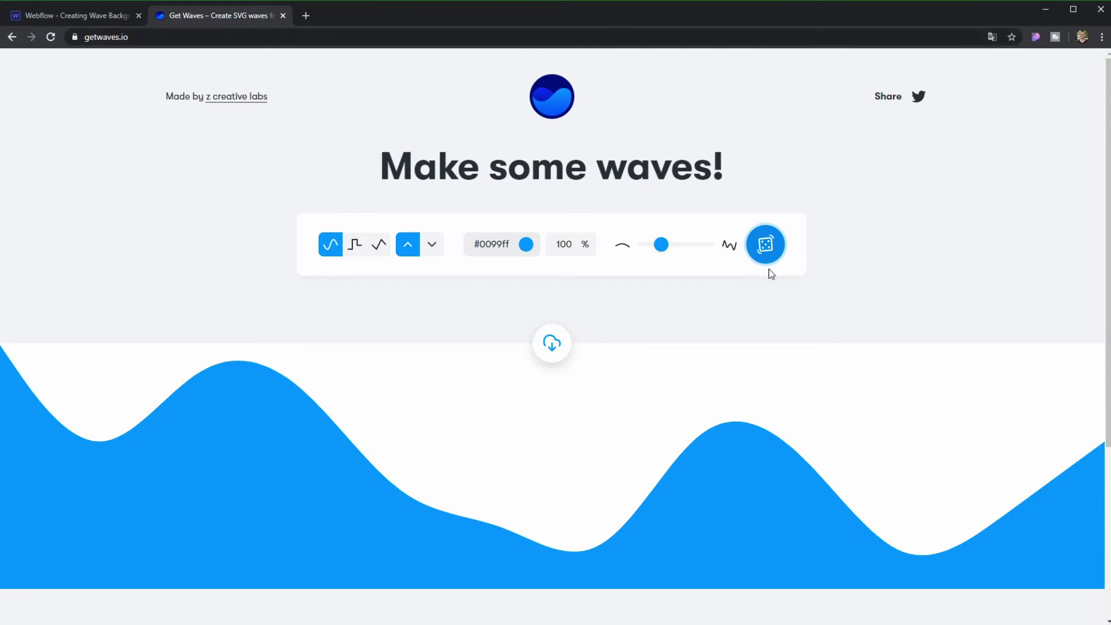
# - Lower the wave complexity and randomize twice for a gentler blue wave, then return to Webflow
pyautogui.moveTo(660, 244); pyautogui.dragTo(653, 248)
pyautogui.click(754, 250)
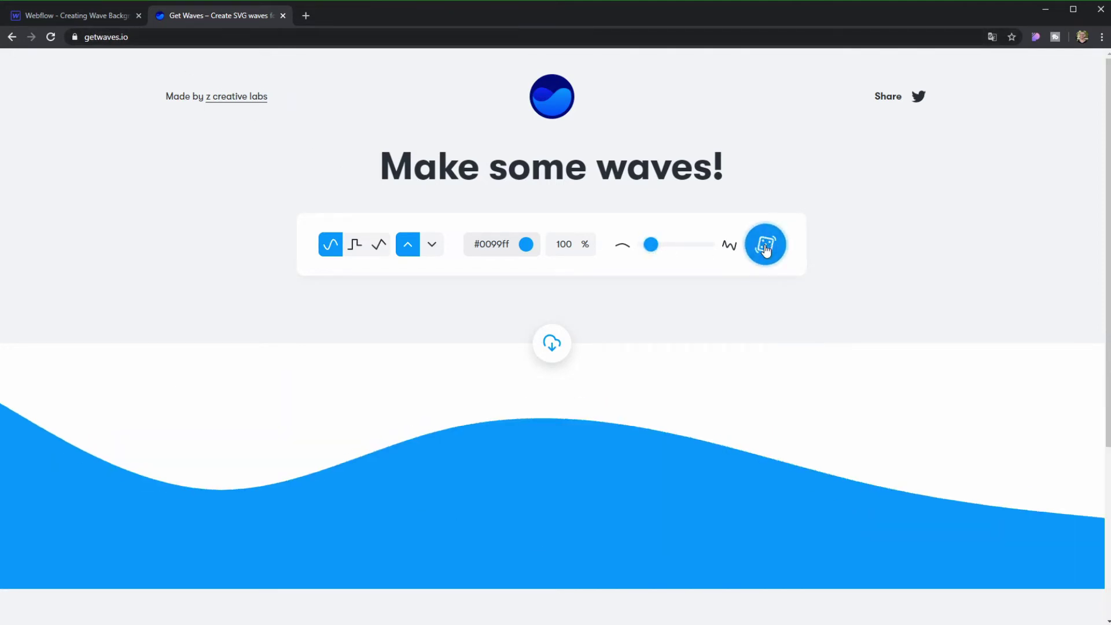
pyautogui.click(753, 250)
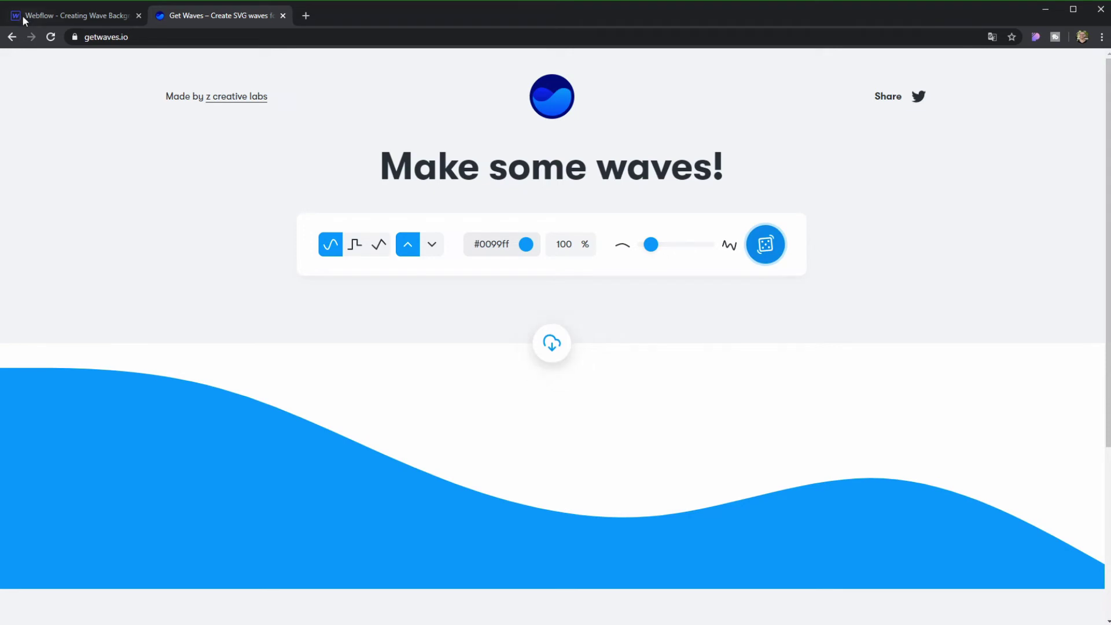
pyautogui.click(93, 19)
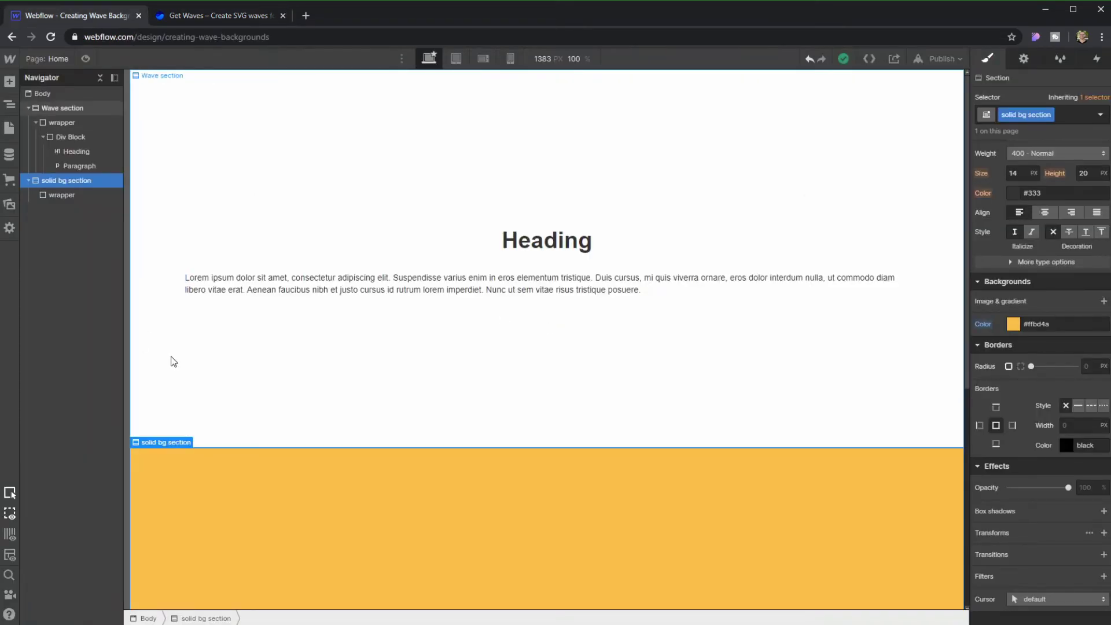
# - After checking the uploaded wave asset, select the Wave section and add a background image layer
pyautogui.click(9, 203)
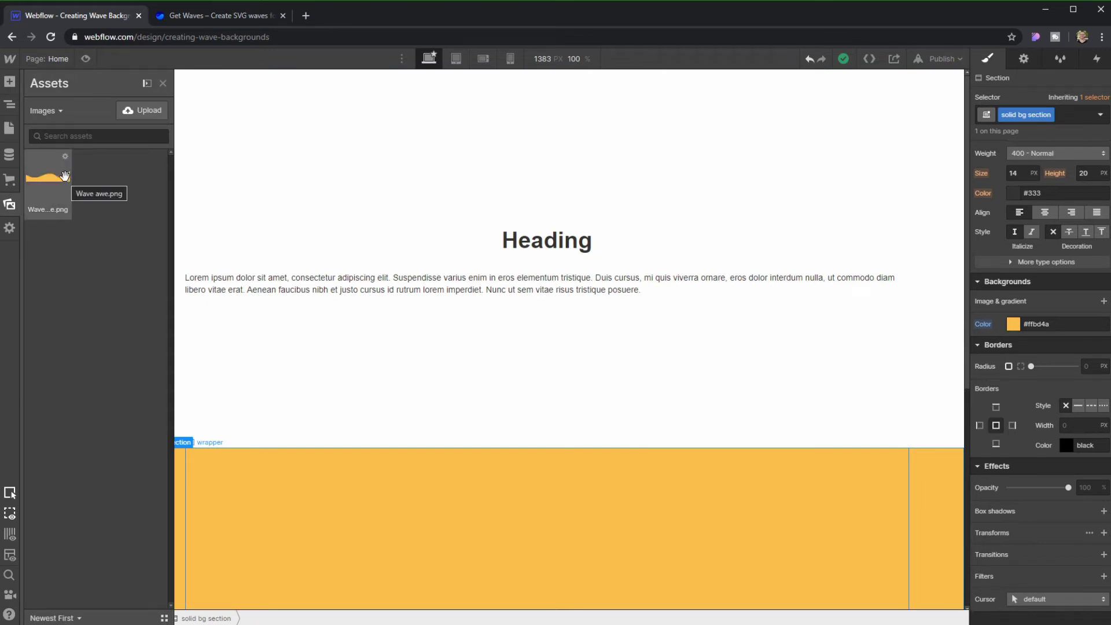
pyautogui.click(10, 104)
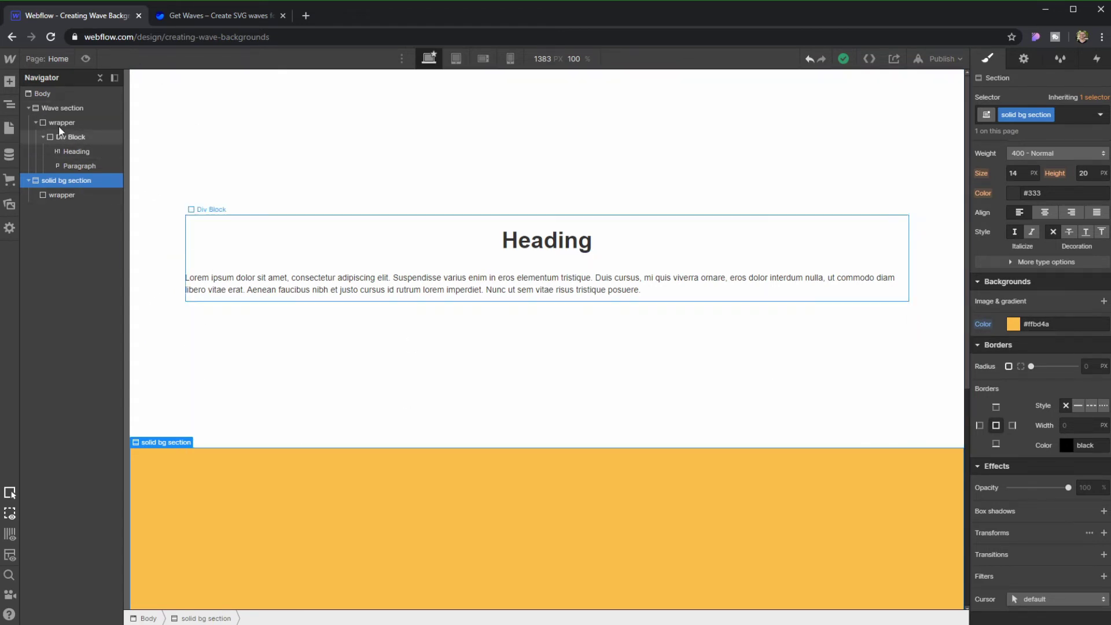
pyautogui.click(50, 114)
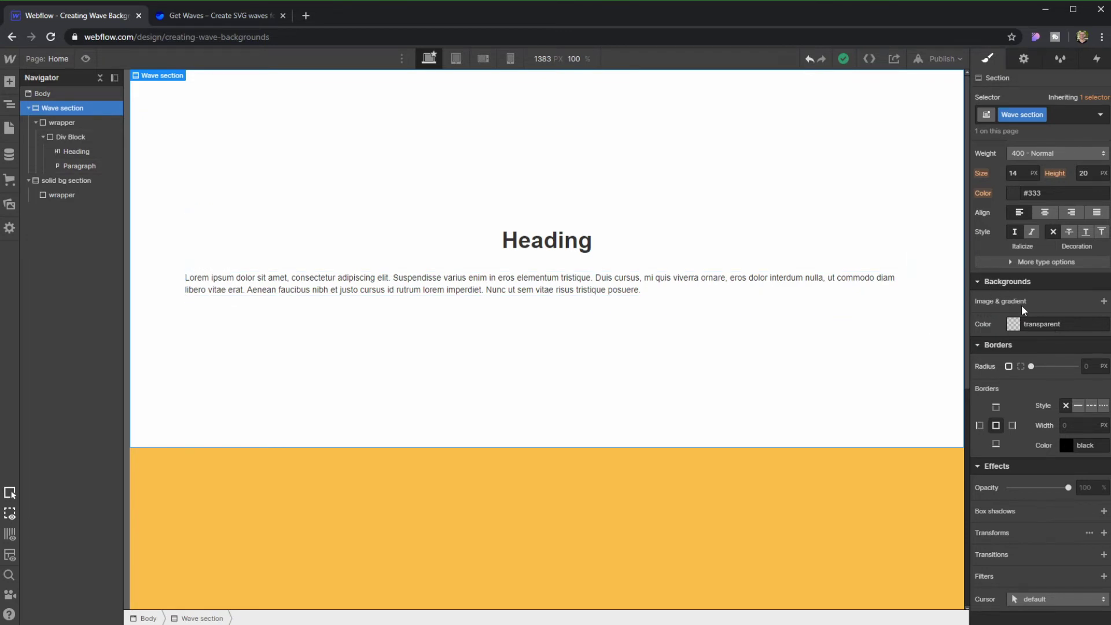
pyautogui.click(1102, 302)
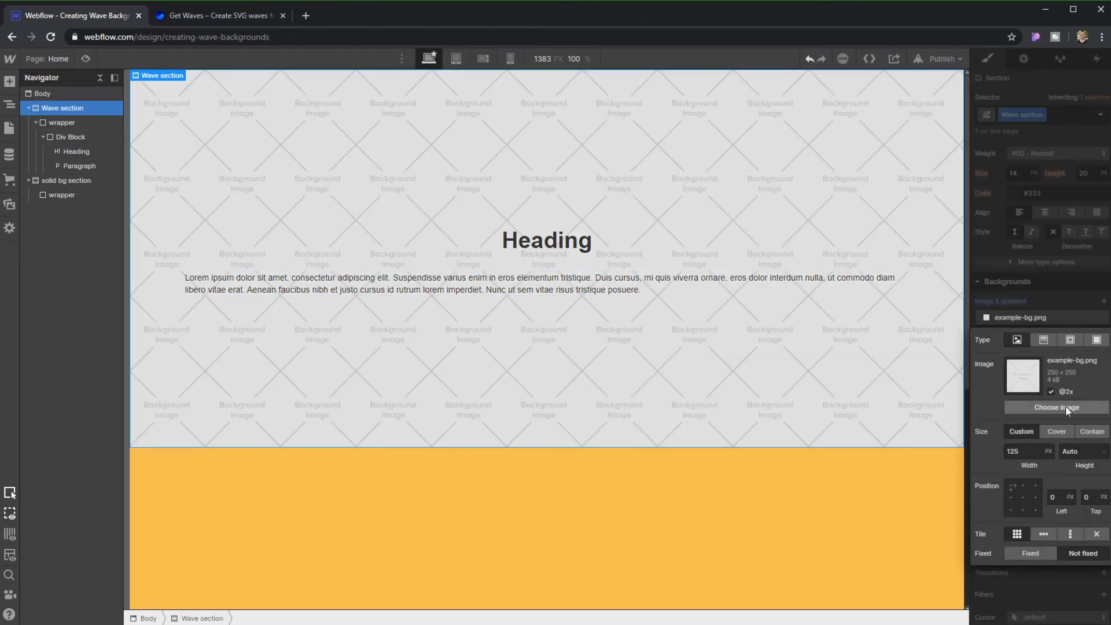
pyautogui.click(1065, 407)
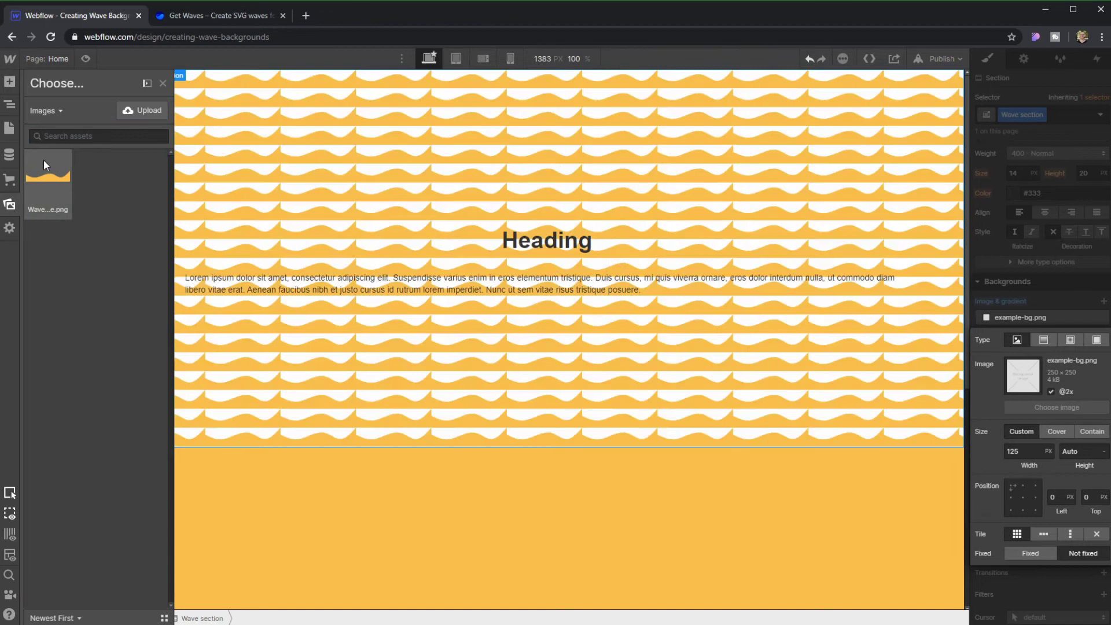
pyautogui.click(44, 158)
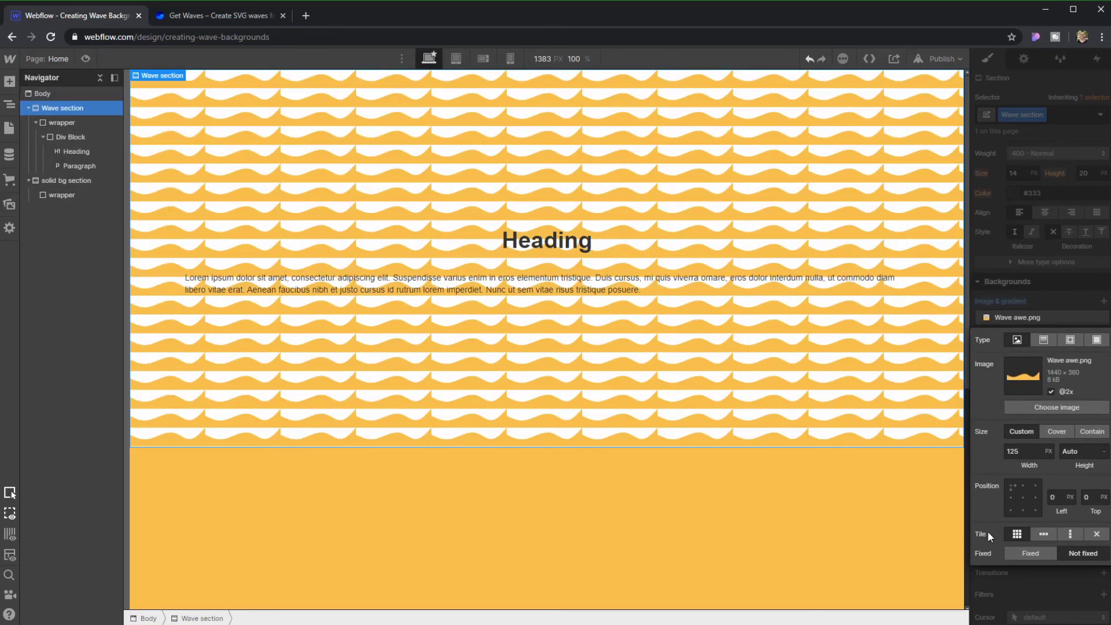
pyautogui.click(1098, 535)
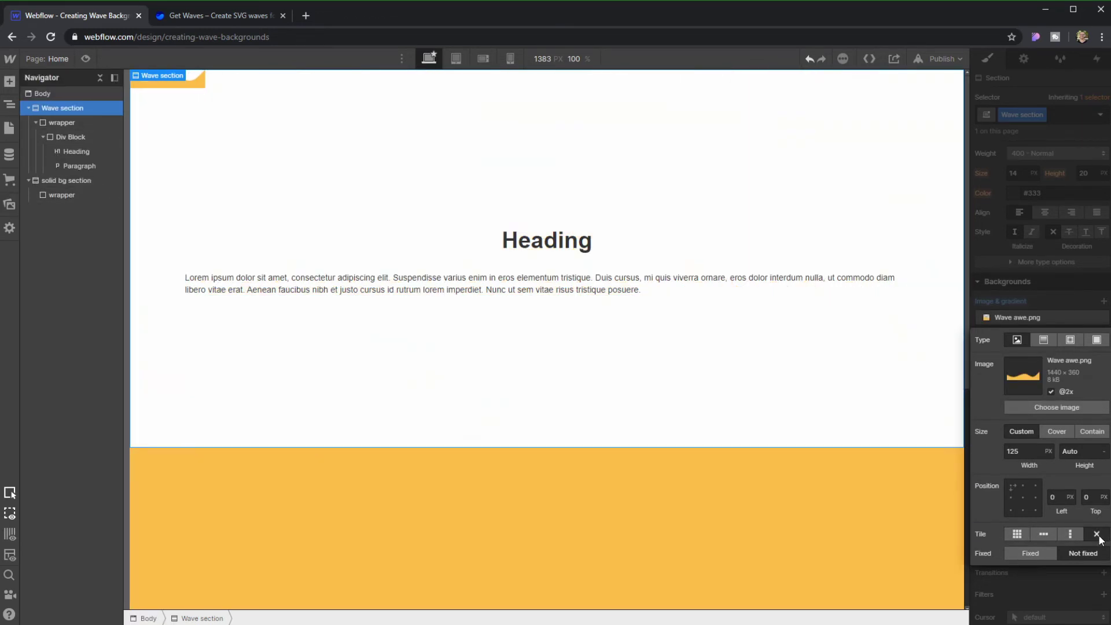
pyautogui.click(1088, 432)
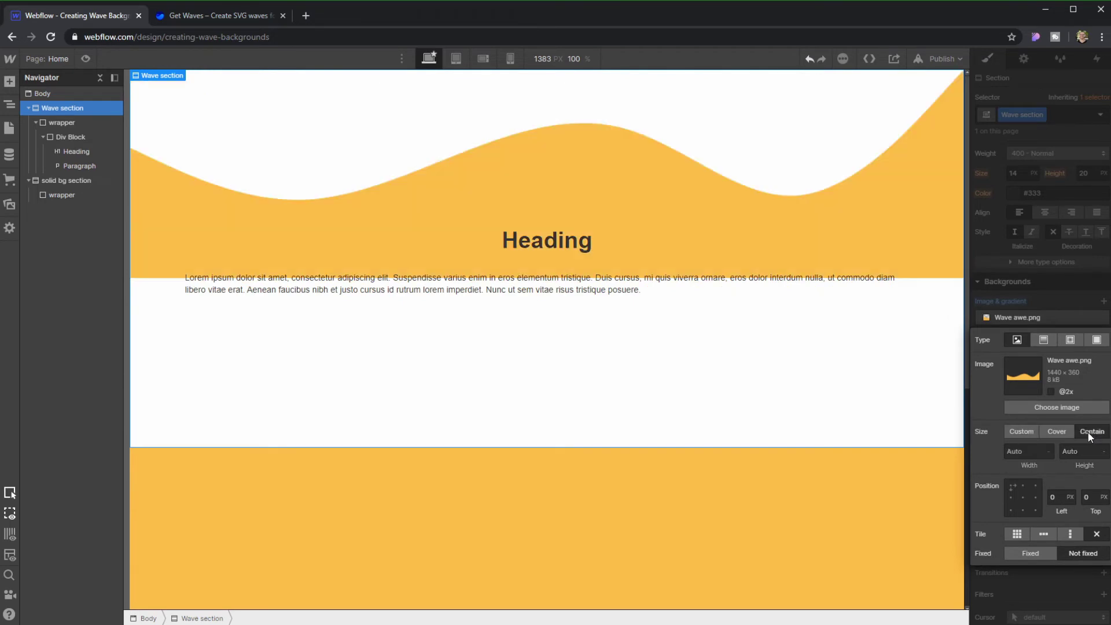
pyautogui.click(1051, 391)
pyautogui.click(1051, 392)
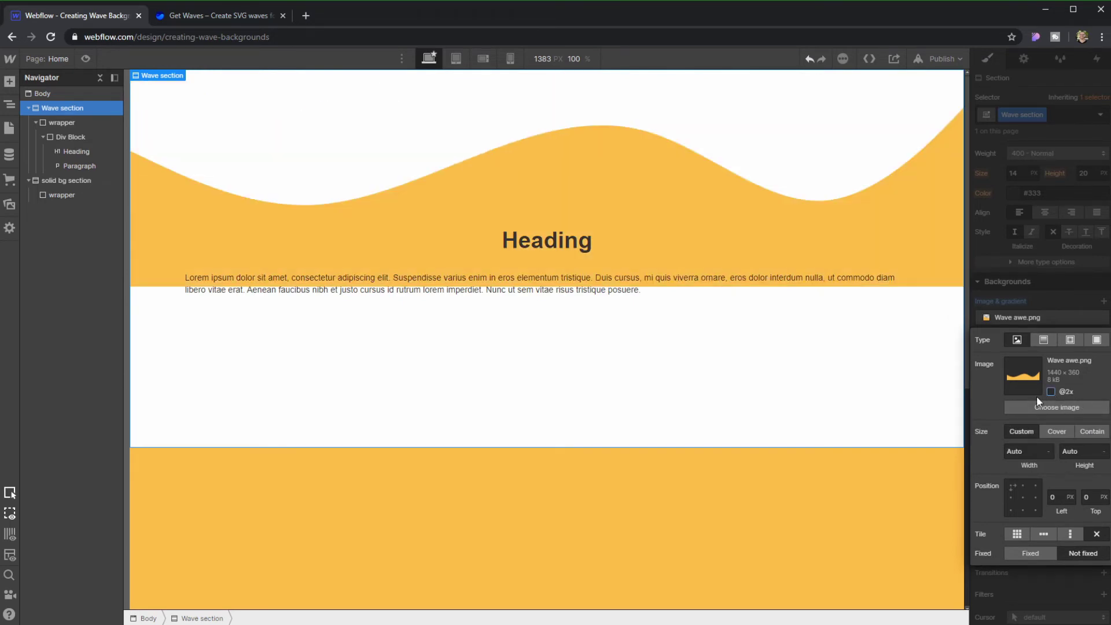
pyautogui.click(1097, 433)
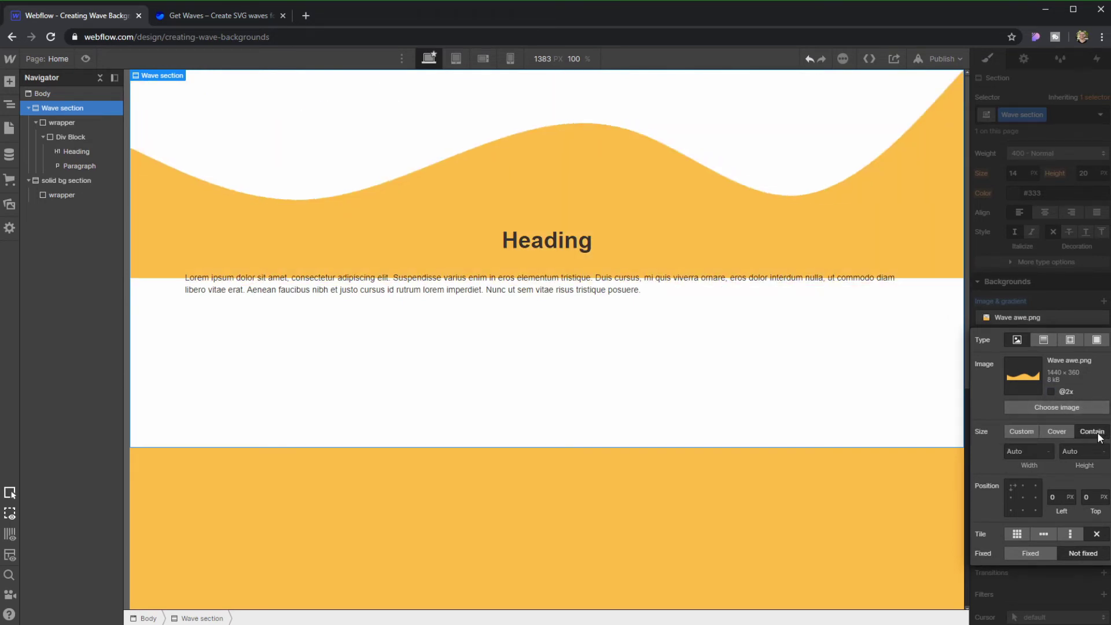
pyautogui.click(1023, 511)
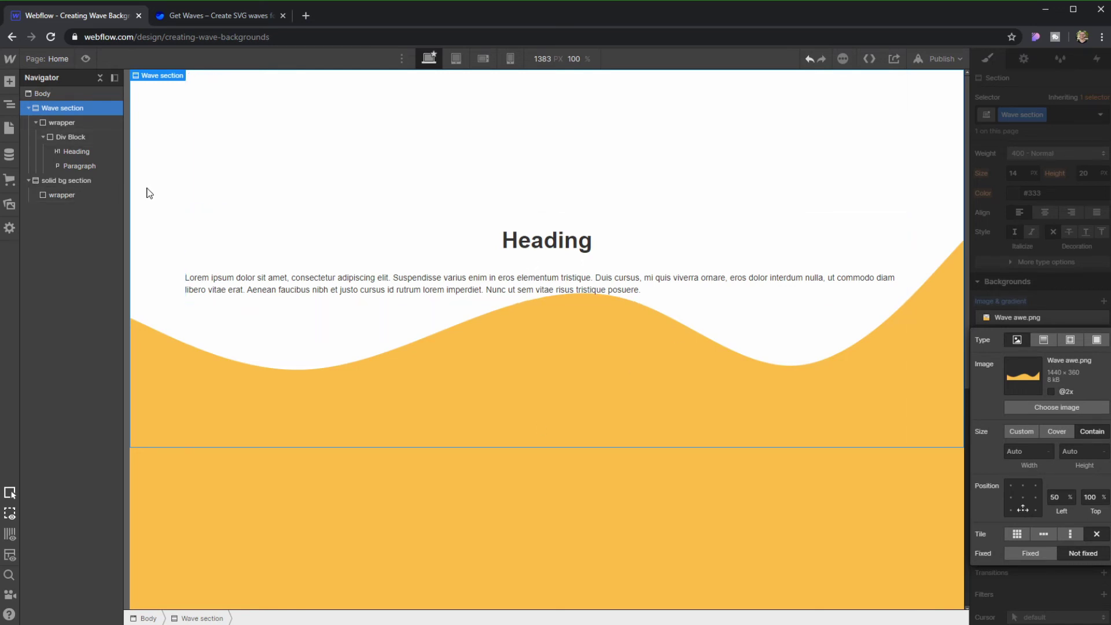
pyautogui.click(457, 60)
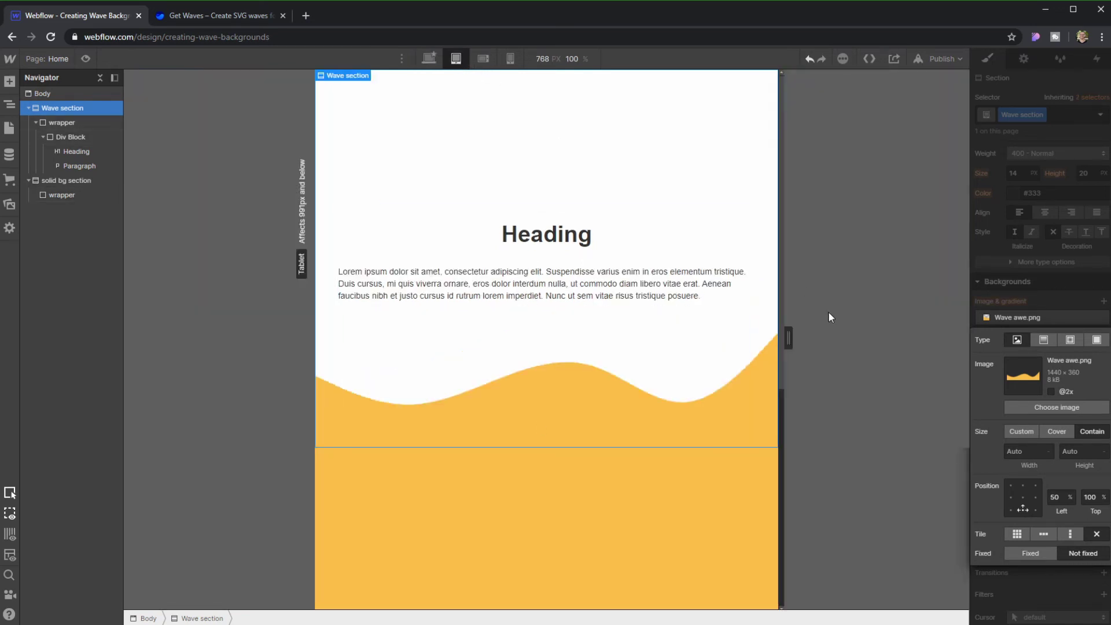
# - Test a wider tablet width, return to Desktop, and select the solid bg section
pyautogui.moveTo(794, 341); pyautogui.dragTo(836, 342)
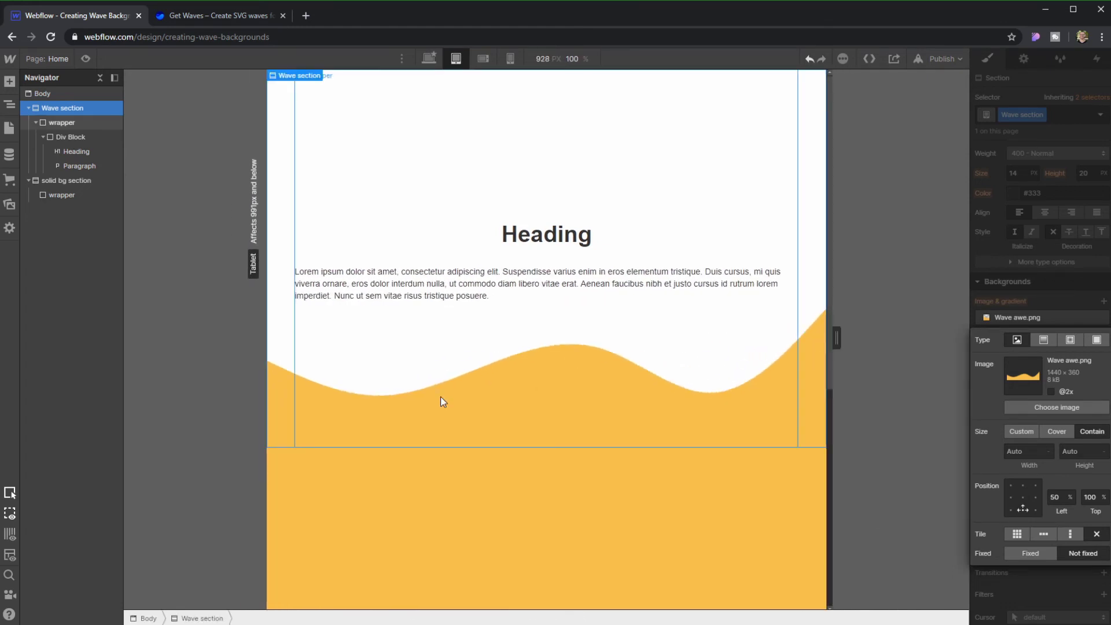
pyautogui.click(426, 56)
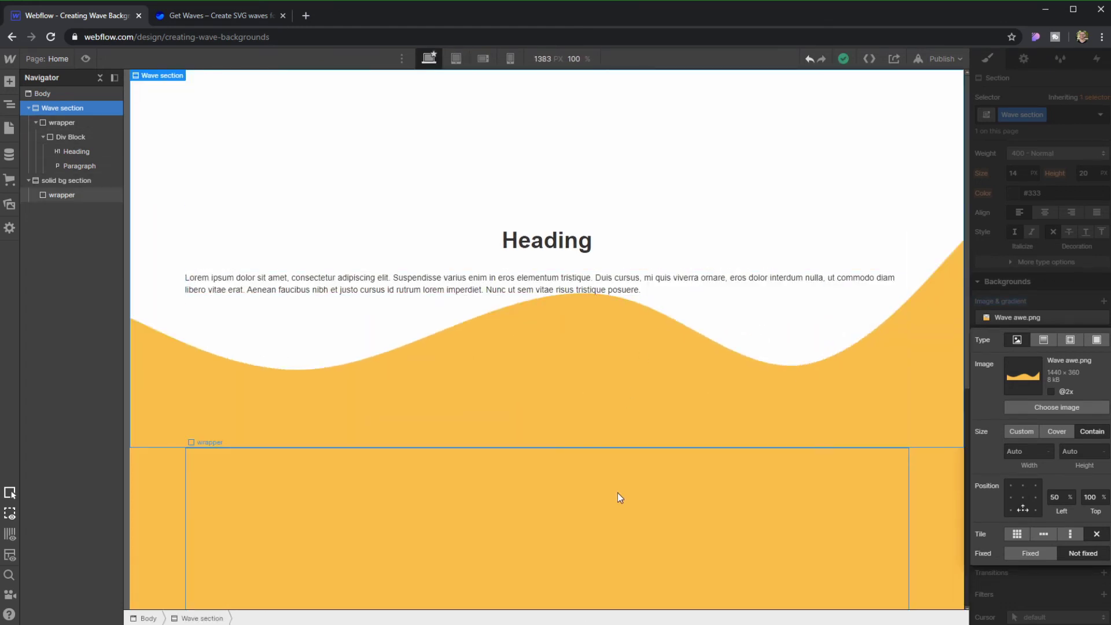
pyautogui.click(154, 484)
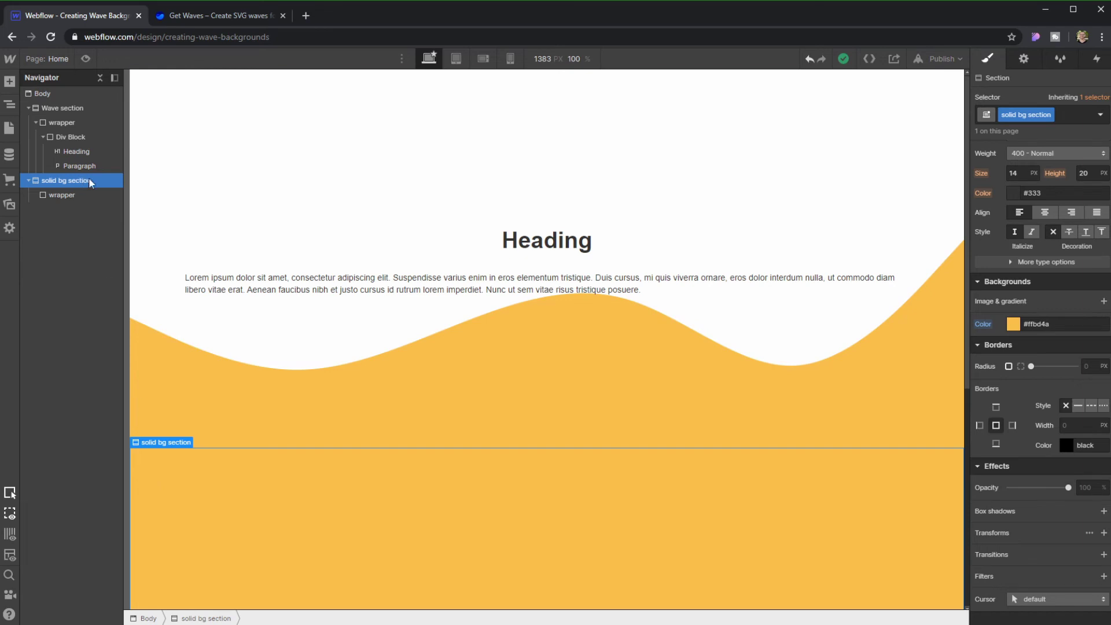
# - Give the solid bg section a -2 px top margin
pyautogui.scroll(6, 1043, 202)
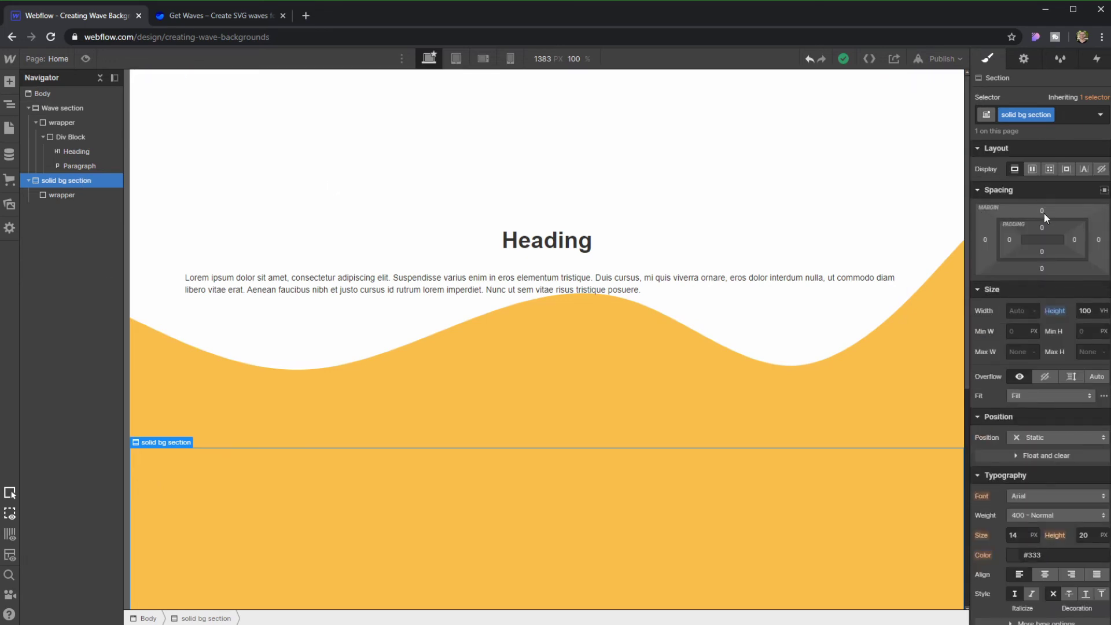
pyautogui.click(1042, 211)
pyautogui.write('-2')
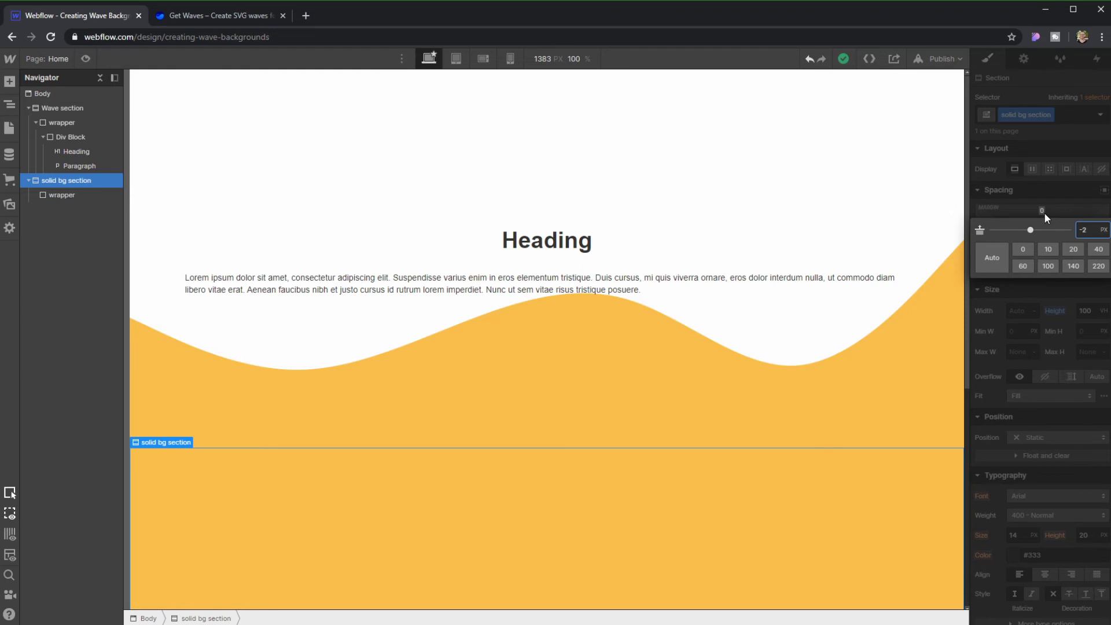
pyautogui.press('Return')
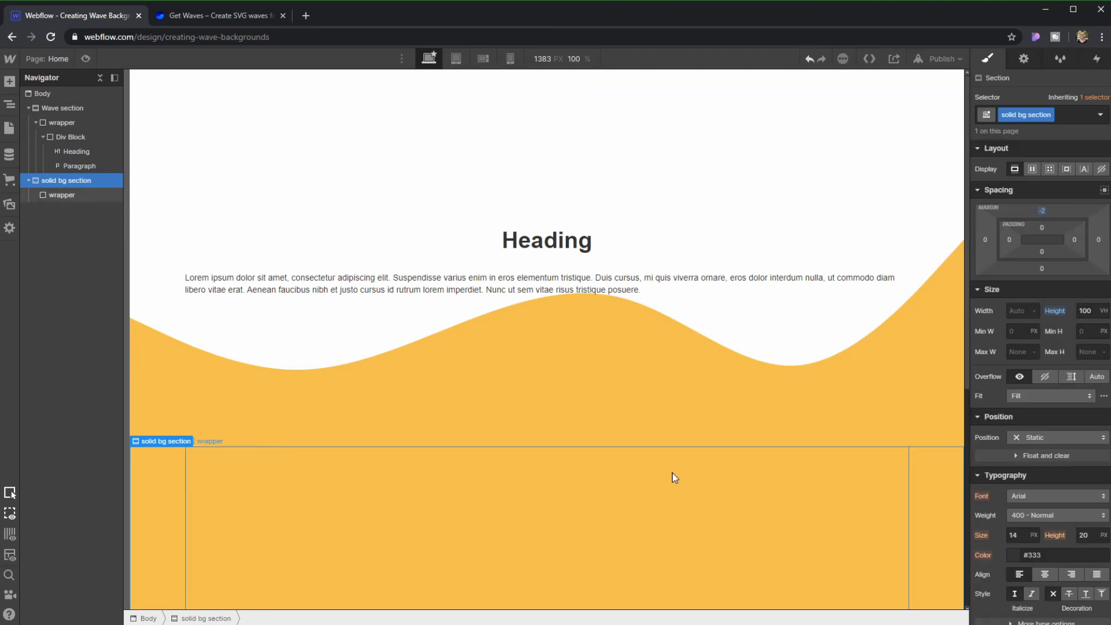